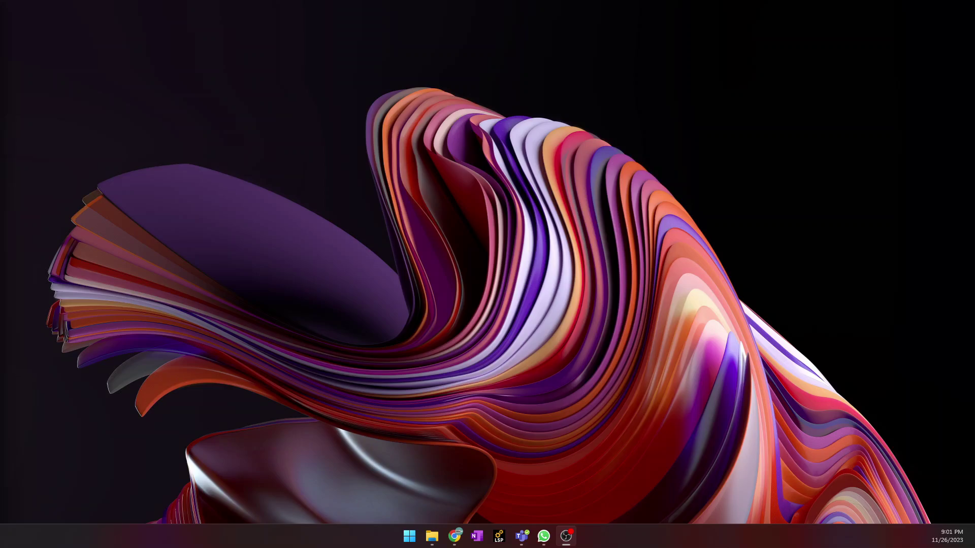
# Search Google for 'abaqus documentation vehicle suspension' in a new Chrome tab
pyautogui.hotkey('alt', 'Tab')
pyautogui.scroll(3, 501, 294)
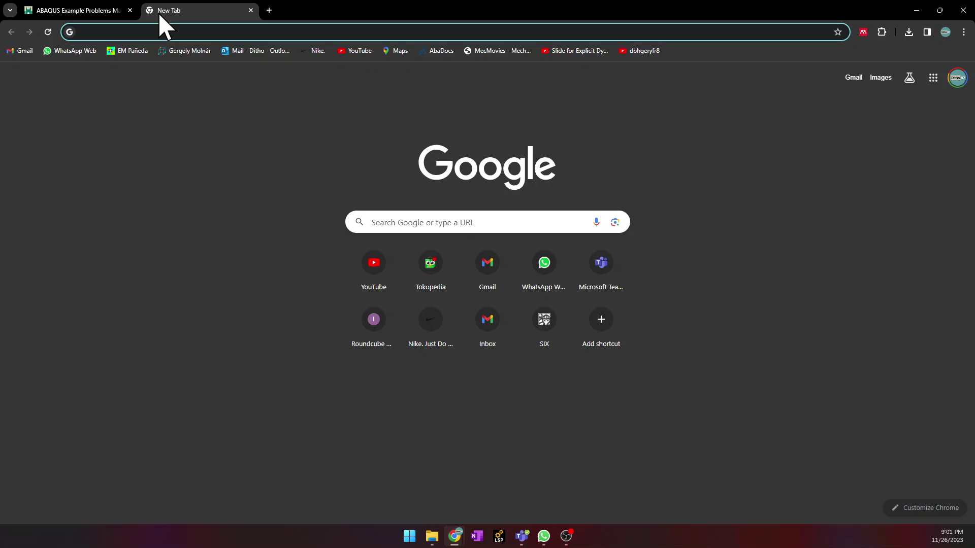
pyautogui.write('abaqus ')
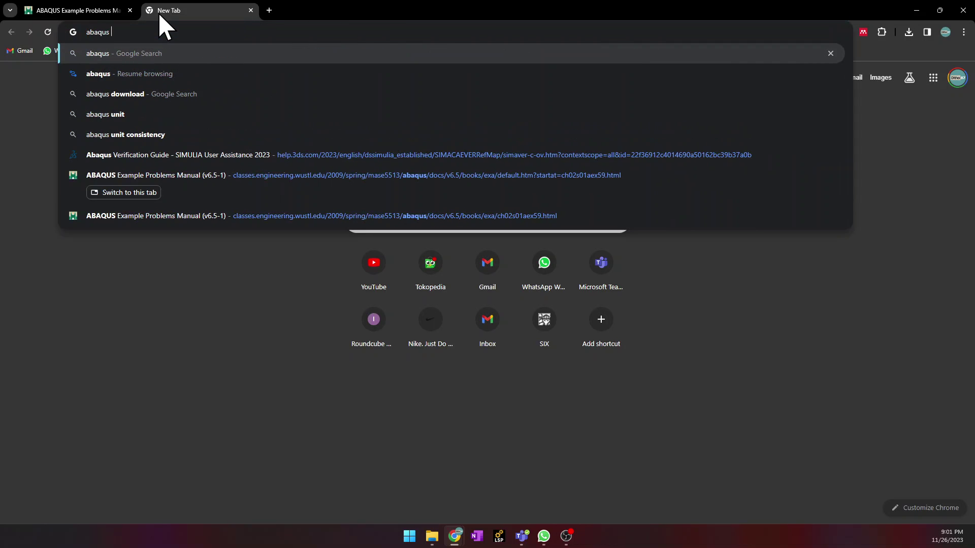
pyautogui.write('documentation')
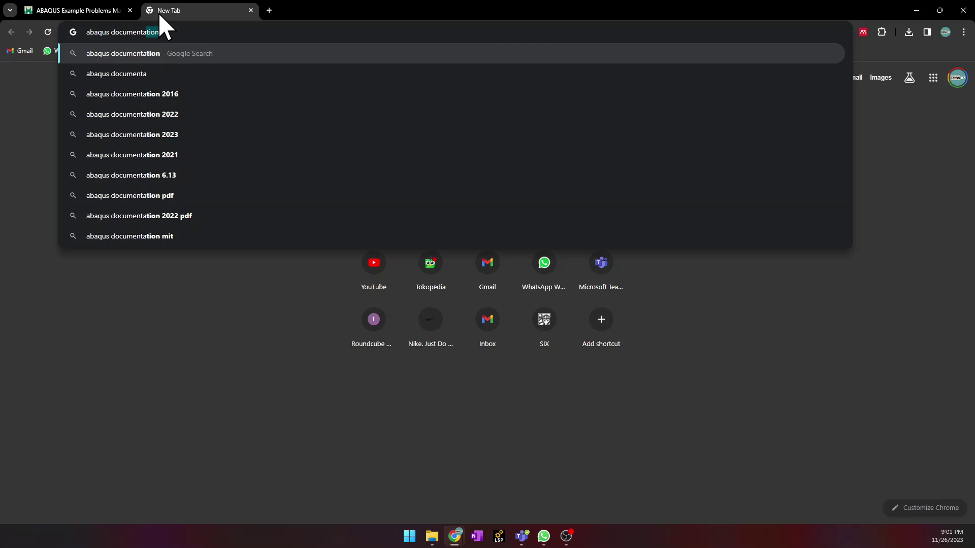
pyautogui.write(' veh')
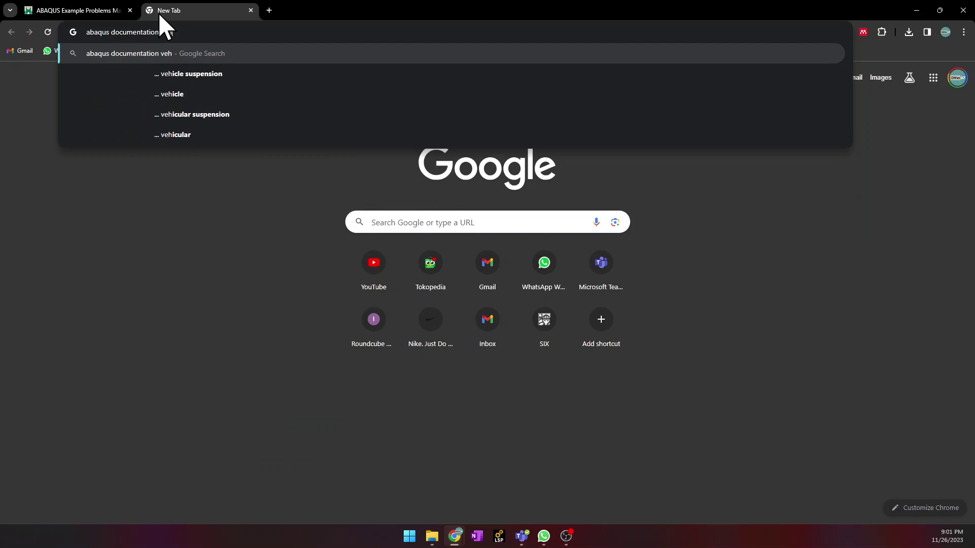
pyautogui.write('icle suspension')
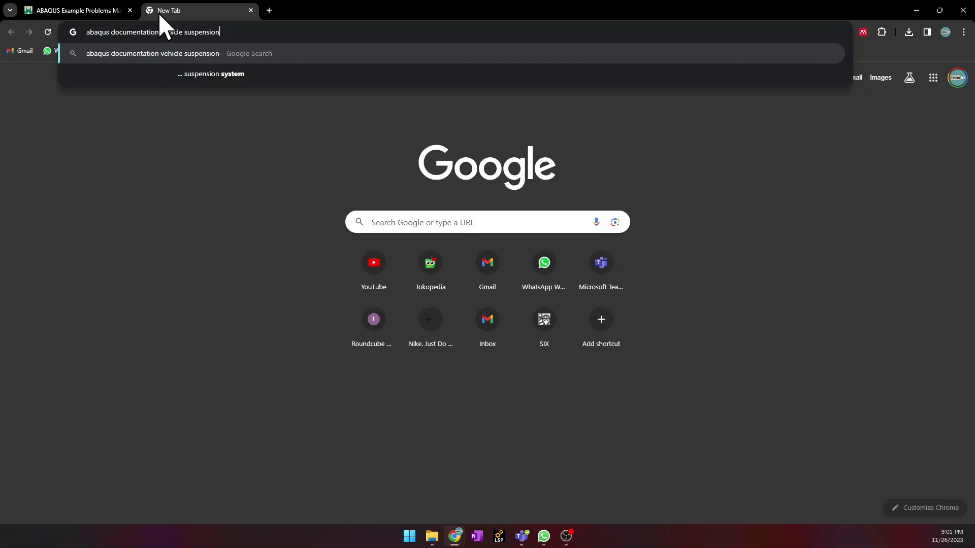
pyautogui.press('Return')
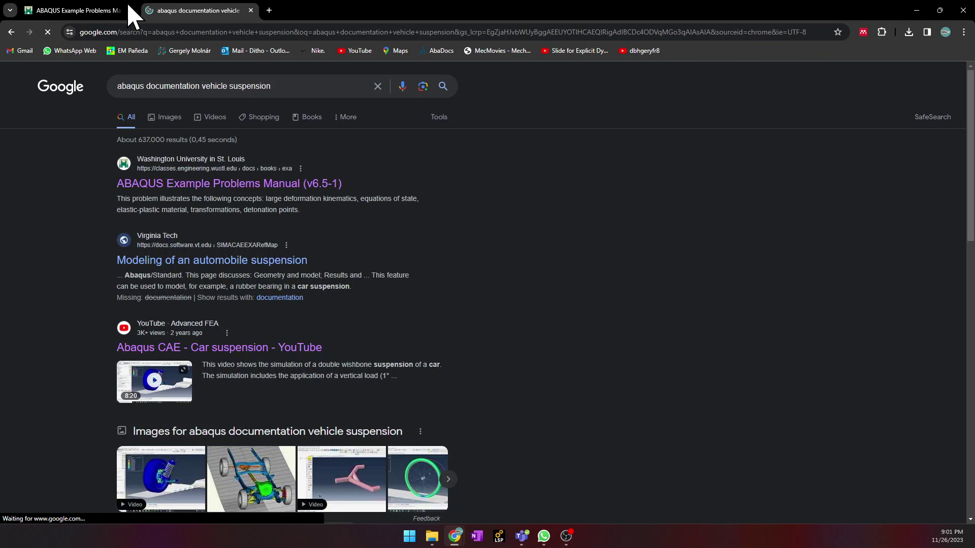
# Open the ABAQUS Example Problems Manual result and scroll page 2.1.7 down to its input files
pyautogui.click(205, 187)
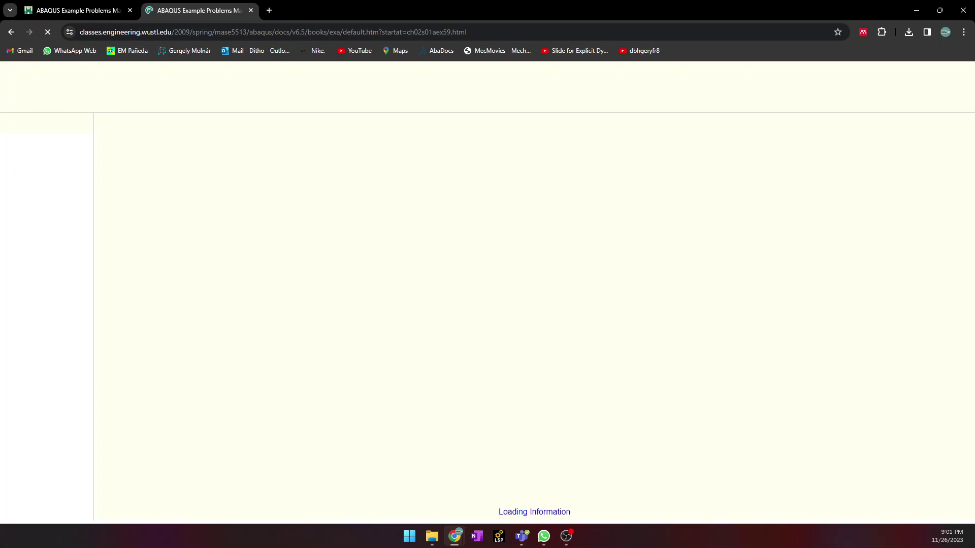
pyautogui.moveTo(74, 234)
pyautogui.mouseDown()
pyautogui.moveTo(76, 256)
pyautogui.moveTo(74, 246)
pyautogui.mouseUp()
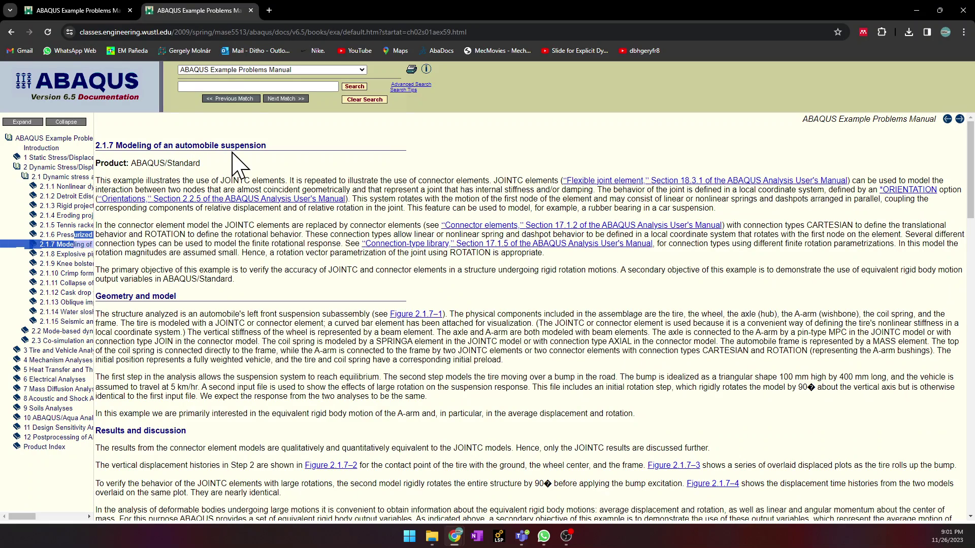
pyautogui.scroll(-3, 277, 317)
pyautogui.scroll(2, 302, 313)
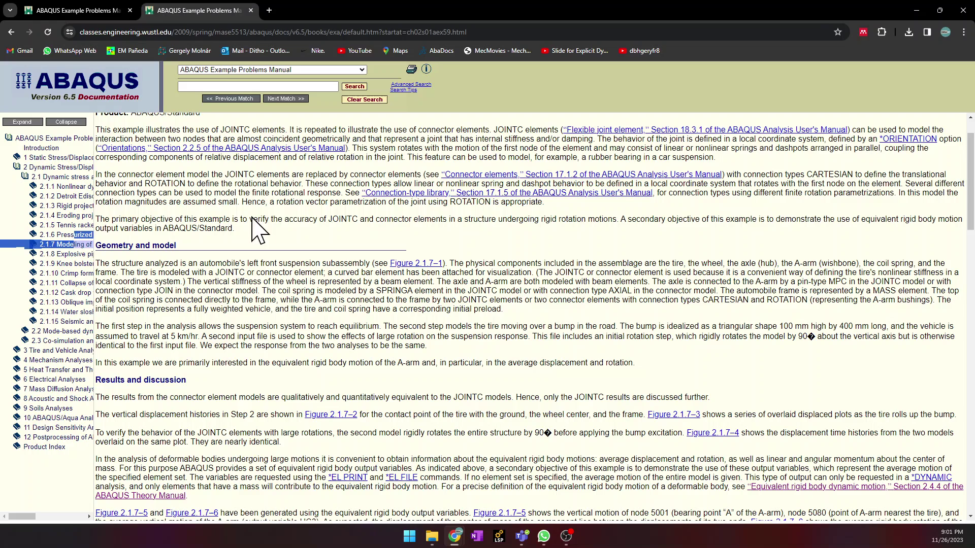
pyautogui.scroll(-2, 533, 259)
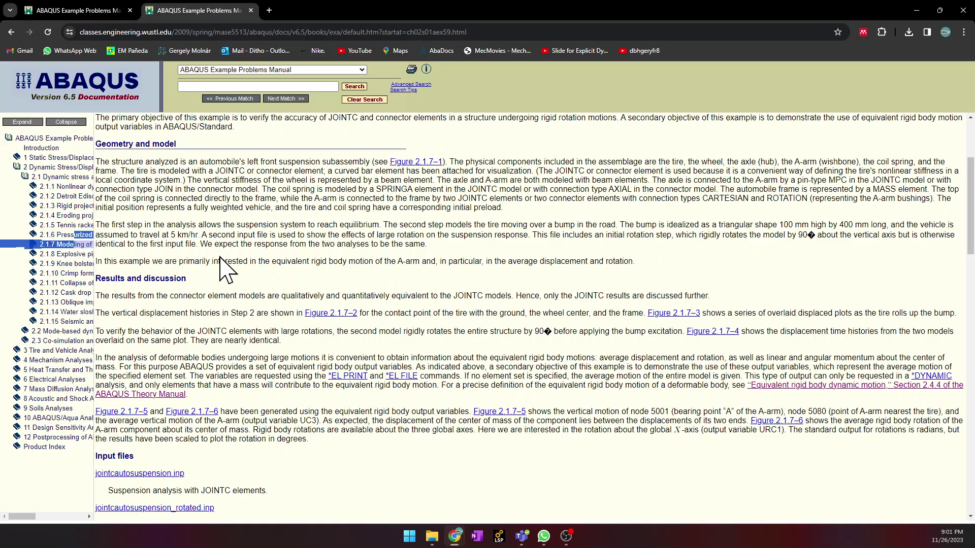
pyautogui.scroll(-1, 257, 230)
pyautogui.scroll(-2, 452, 398)
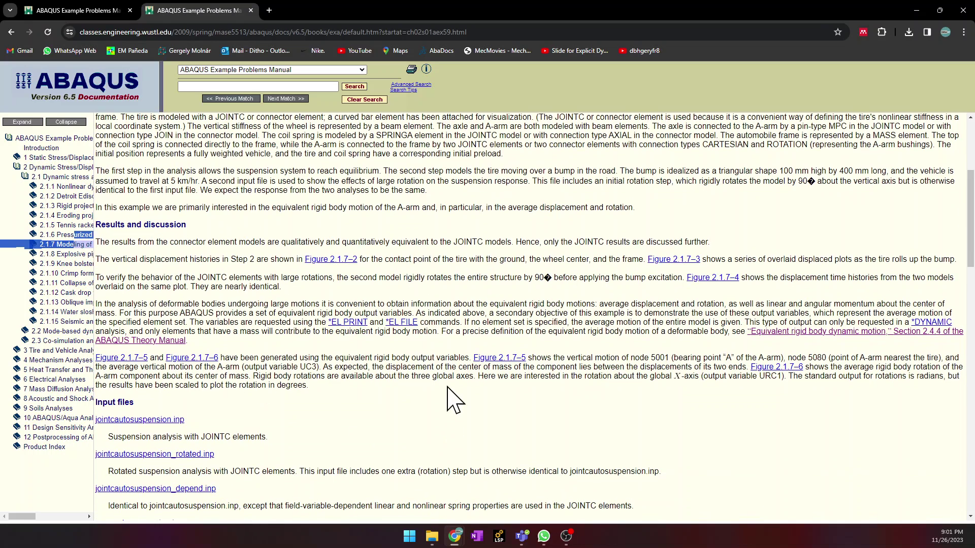
pyautogui.scroll(-2, 322, 224)
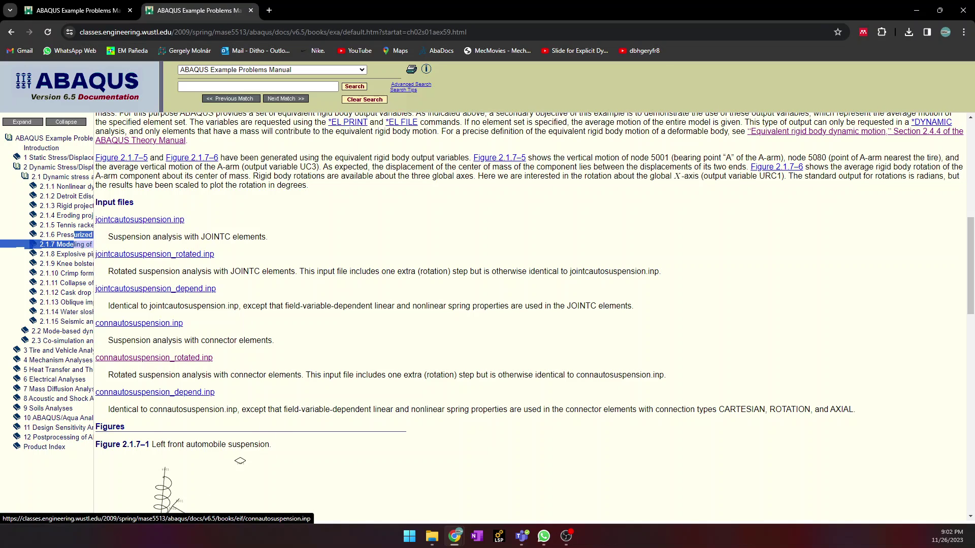
pyautogui.scroll(-1, 261, 326)
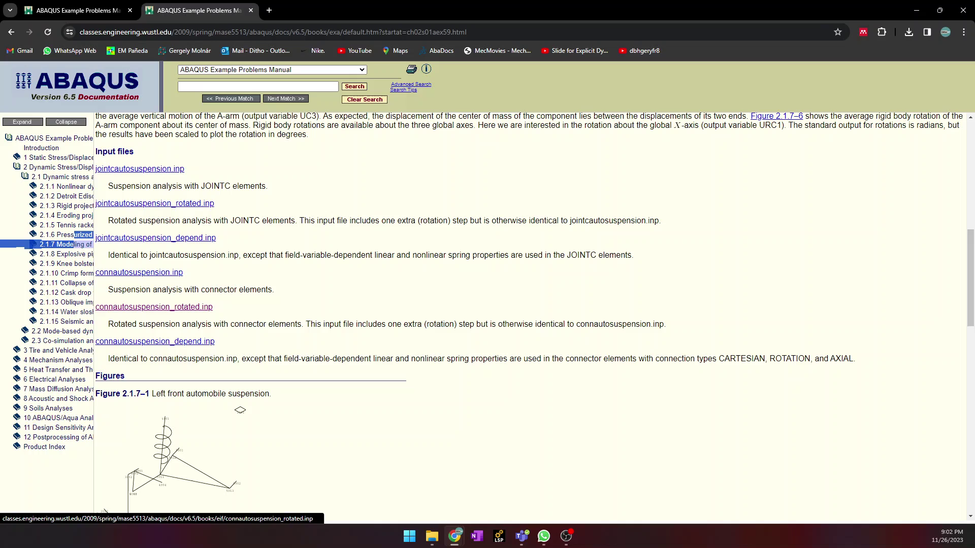
pyautogui.scroll(-1, 329, 305)
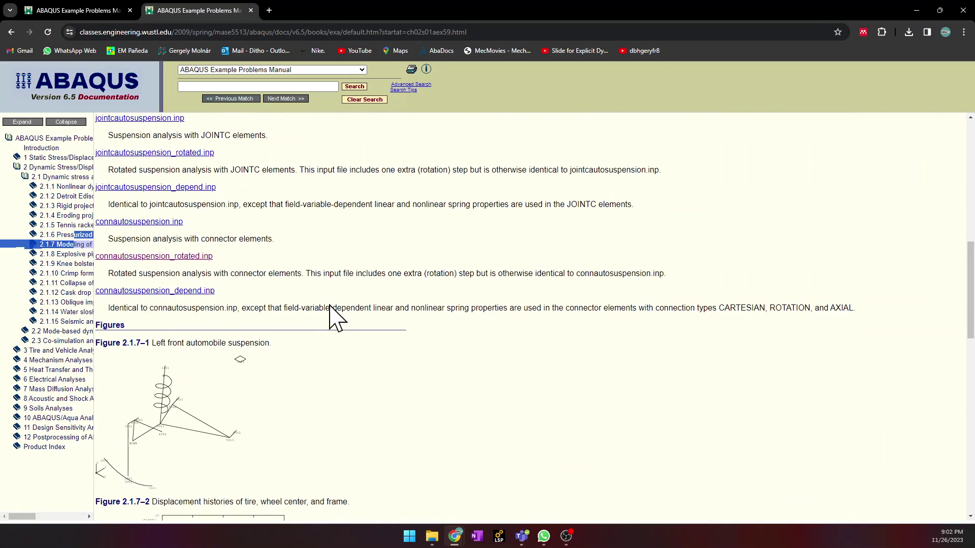
# Open connautosuspension_depend.inp as plain text in a new tab
pyautogui.click(206, 294)
pyautogui.rightClick(206, 292)
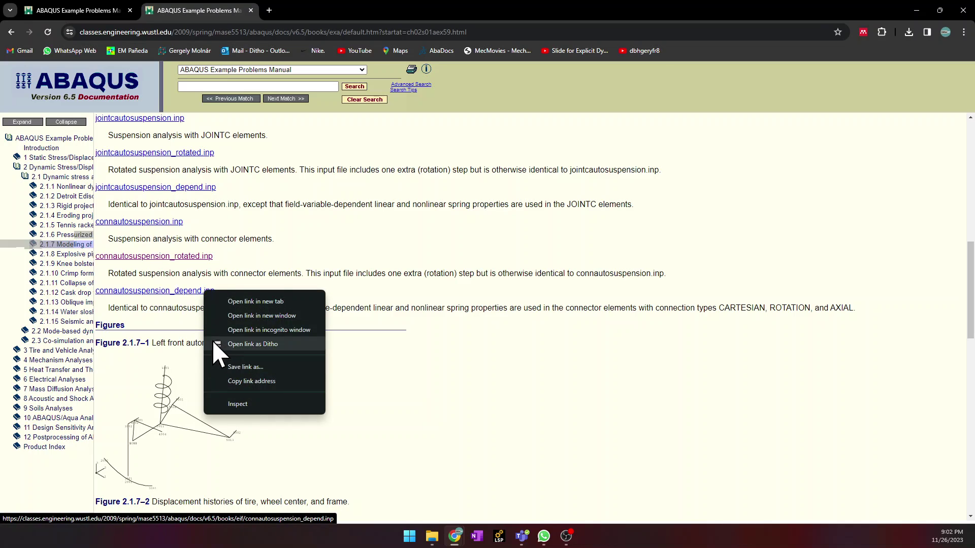
pyautogui.click(182, 289)
pyautogui.scroll(-5, 132, 315)
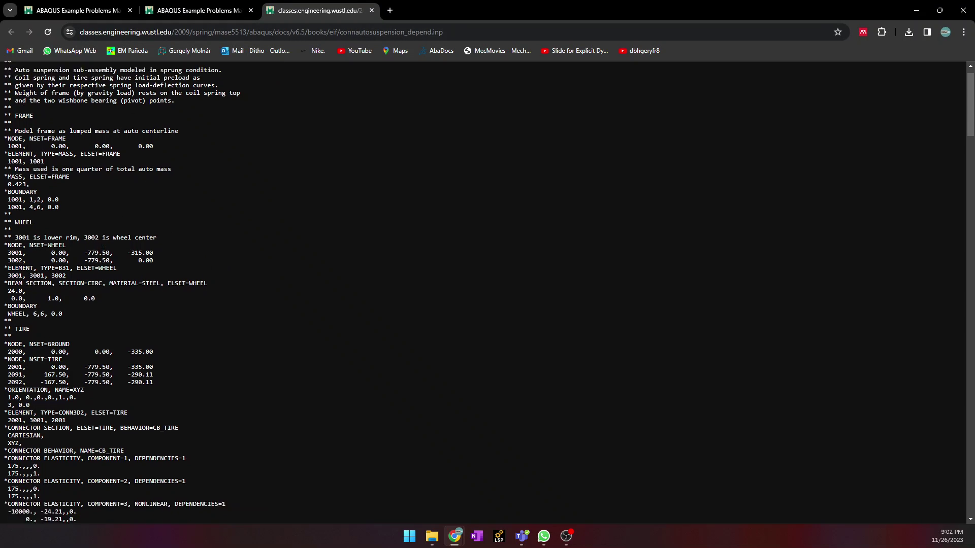
pyautogui.scroll(5, 142, 254)
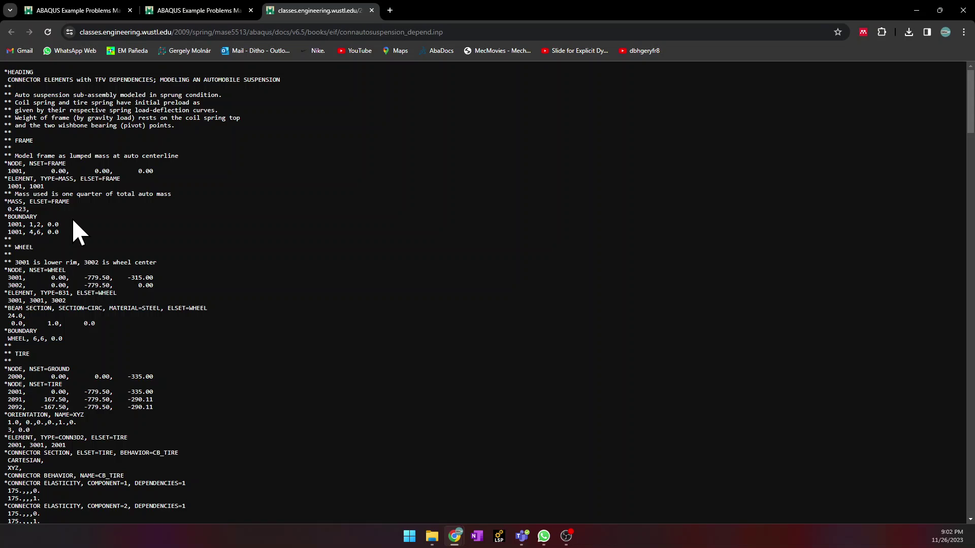
# Save it to the Desktop as connautosuspension_depend.inp, file type All Files, without the .txt extension
pyautogui.rightClick(66, 163)
pyautogui.click(113, 225)
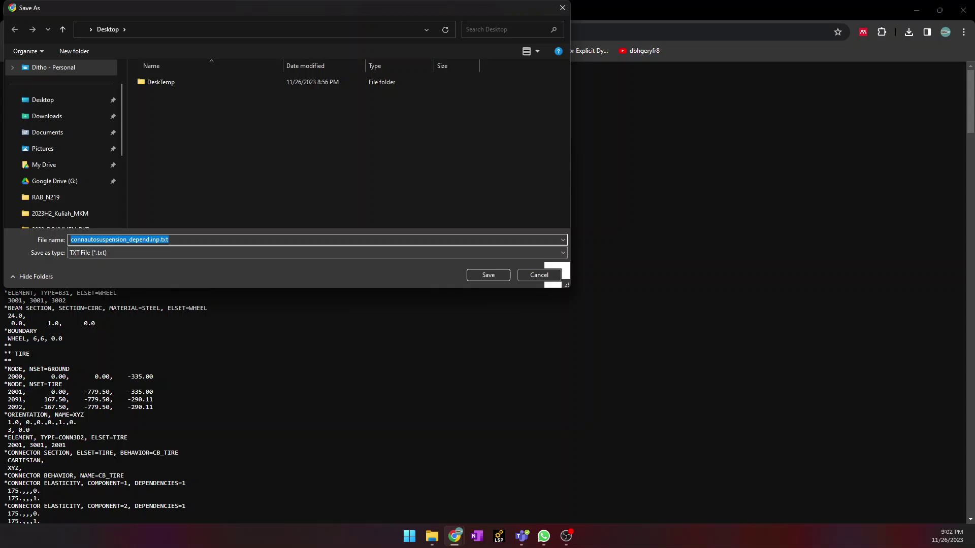
pyautogui.press('End')
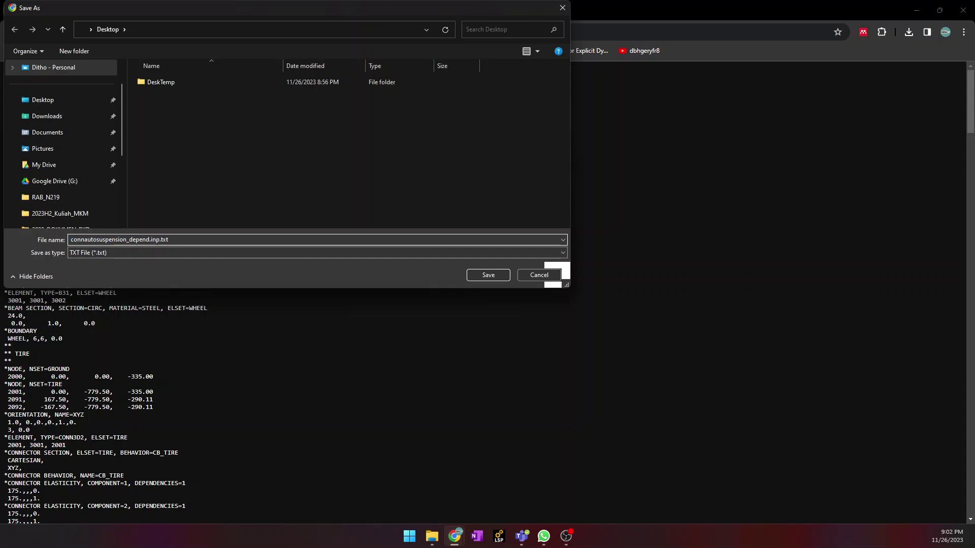
pyautogui.click(125, 256)
pyautogui.click(113, 271)
pyautogui.click(189, 239)
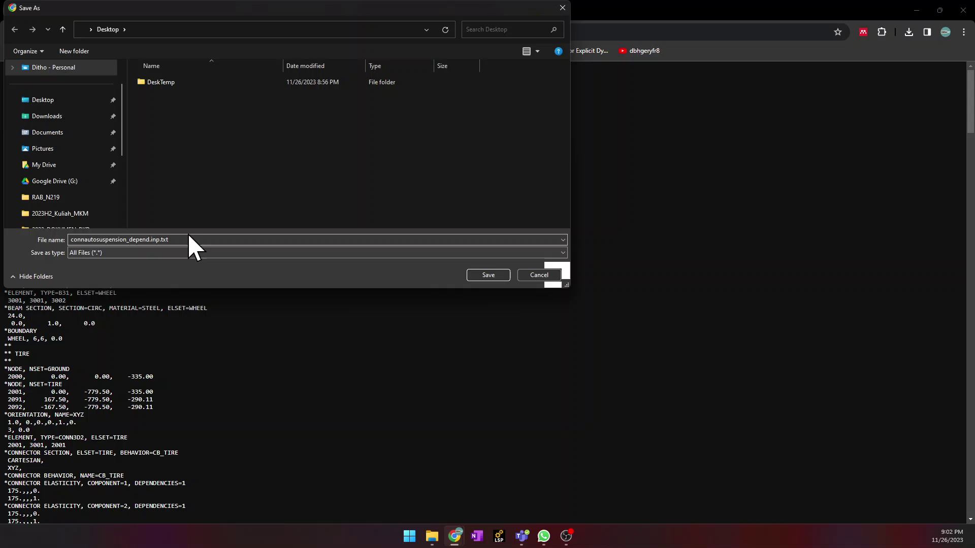
pyautogui.hotkey('ctrl', 'a')
pyautogui.press('End')
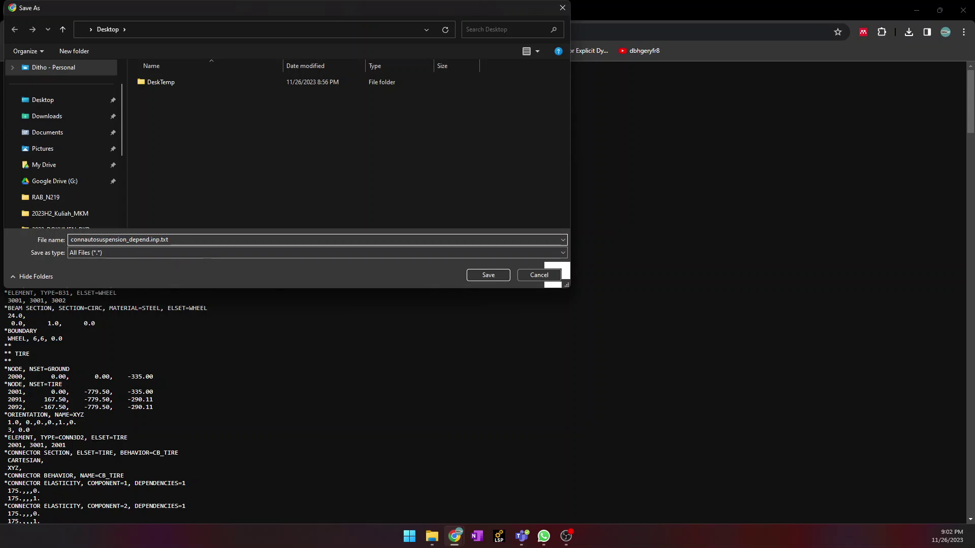
pyautogui.press('BackSpace')
pyautogui.press('BackSpace')
pyautogui.press('BackSpace')
pyautogui.click(497, 275)
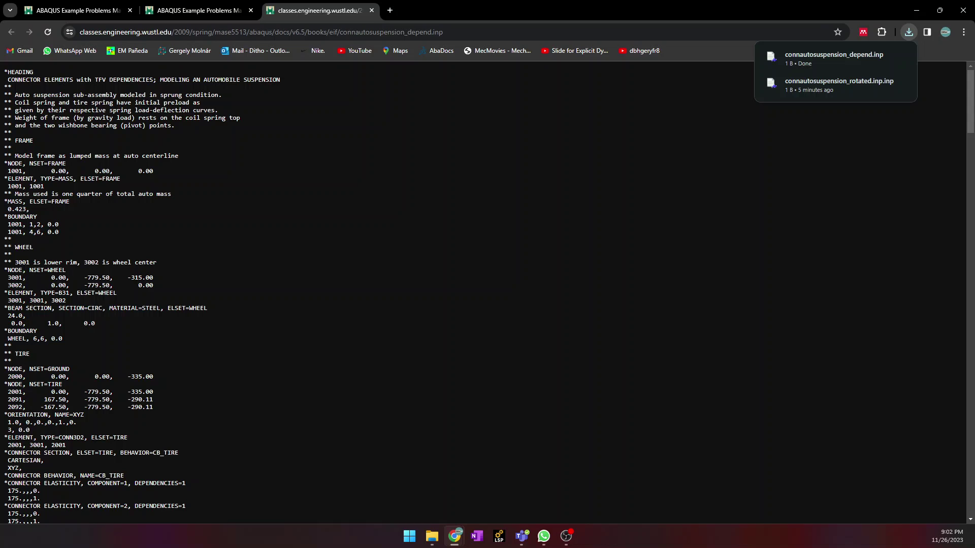
# Show the downloaded 11 KB connautosuspension_depend.inp in the Desktop folder in File Explorer
pyautogui.click(432, 536)
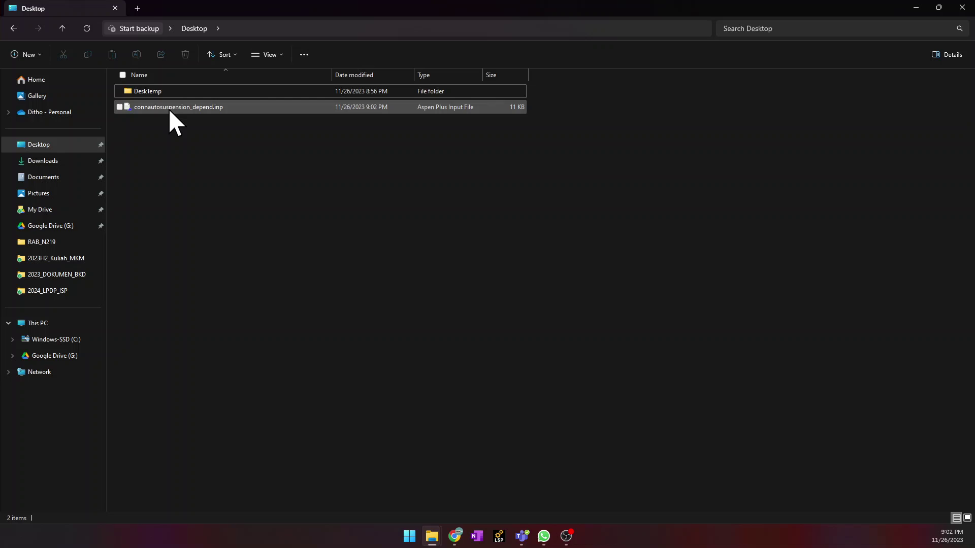
pyautogui.click(200, 108)
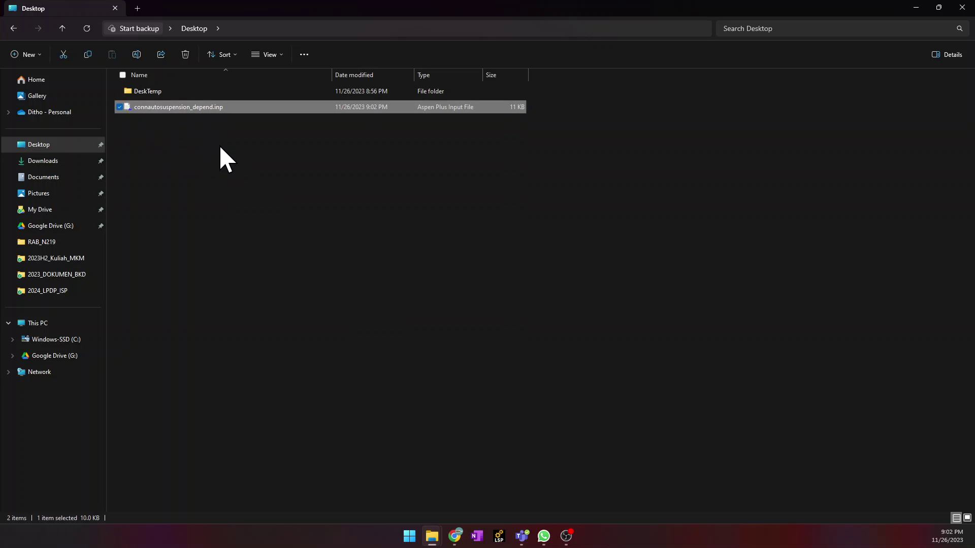
pyautogui.click(210, 117)
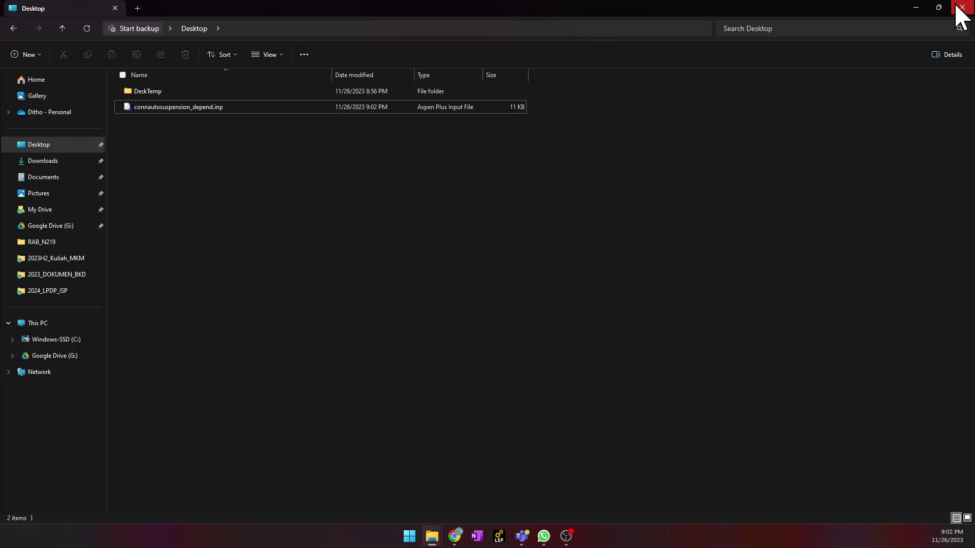
# Minimize File Explorer and start Abaqus/CAE 2023 with a new Standard/Explicit model database
pyautogui.click(917, 7)
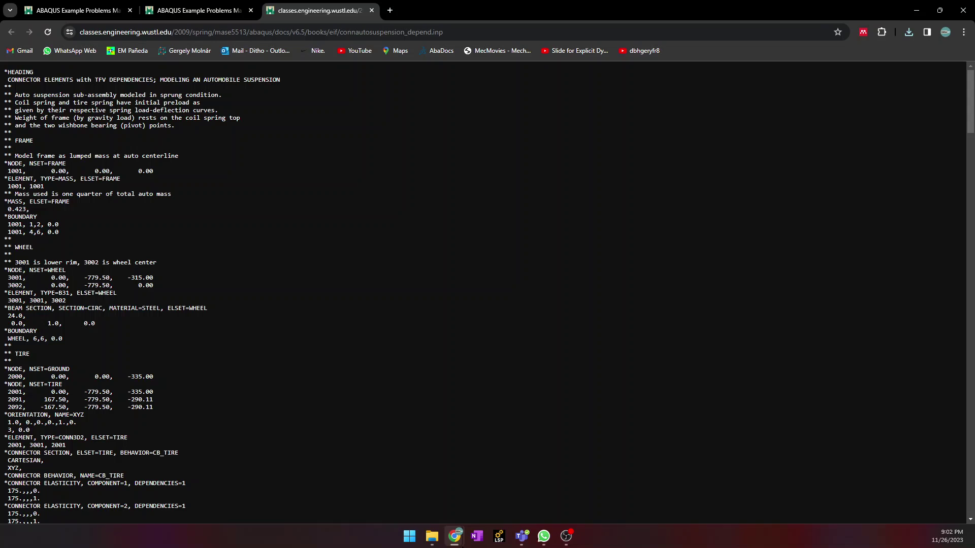
pyautogui.moveTo(462, 542)
pyautogui.press('super')
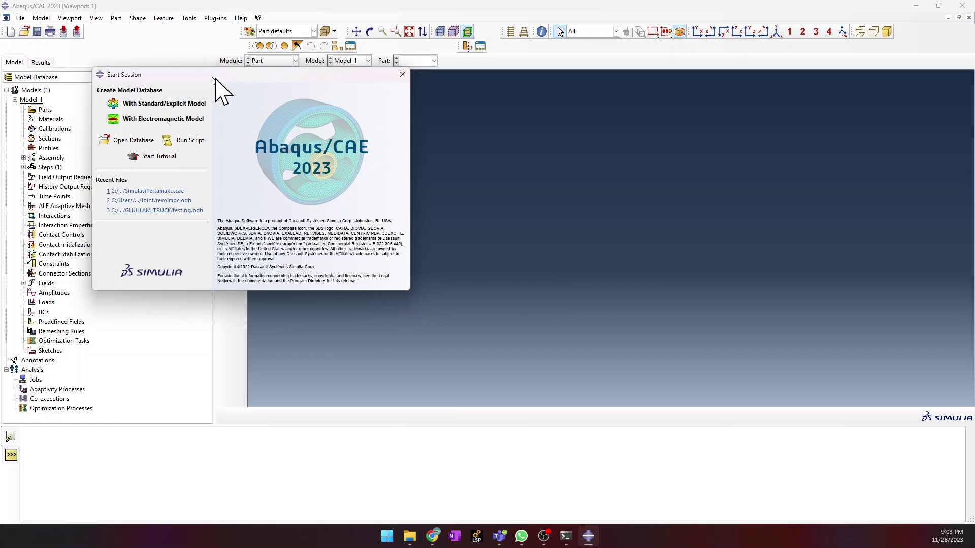
pyautogui.click(350, 90)
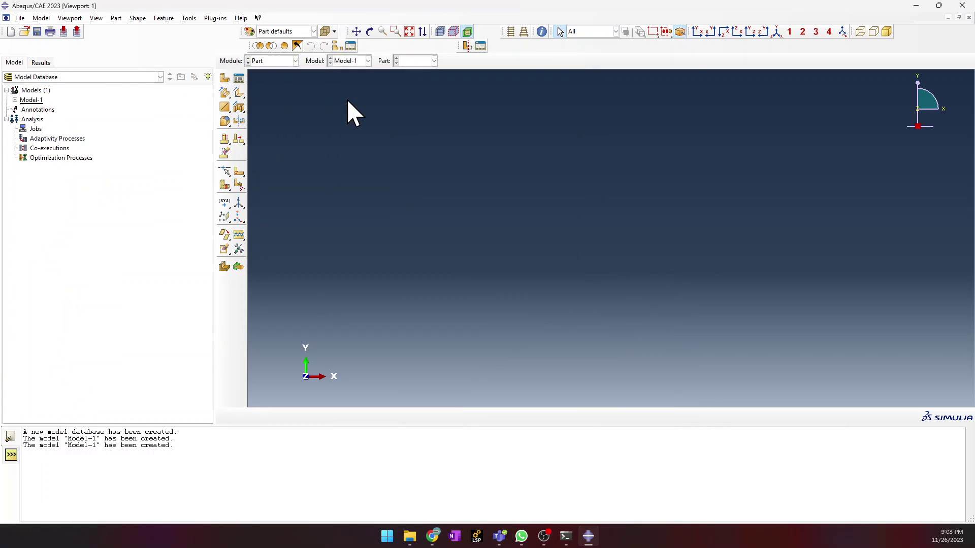
pyautogui.click(279, 61)
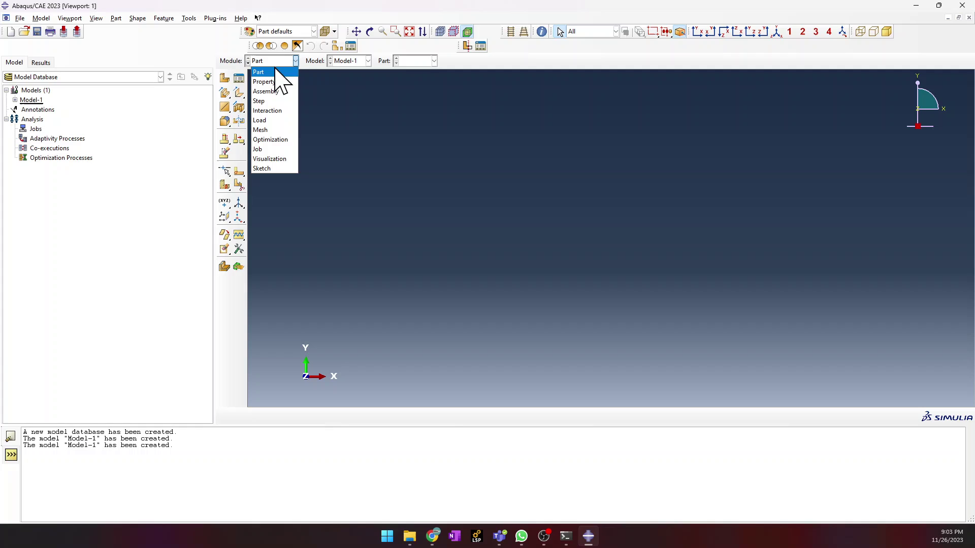
pyautogui.click(22, 19)
pyautogui.click(22, 19)
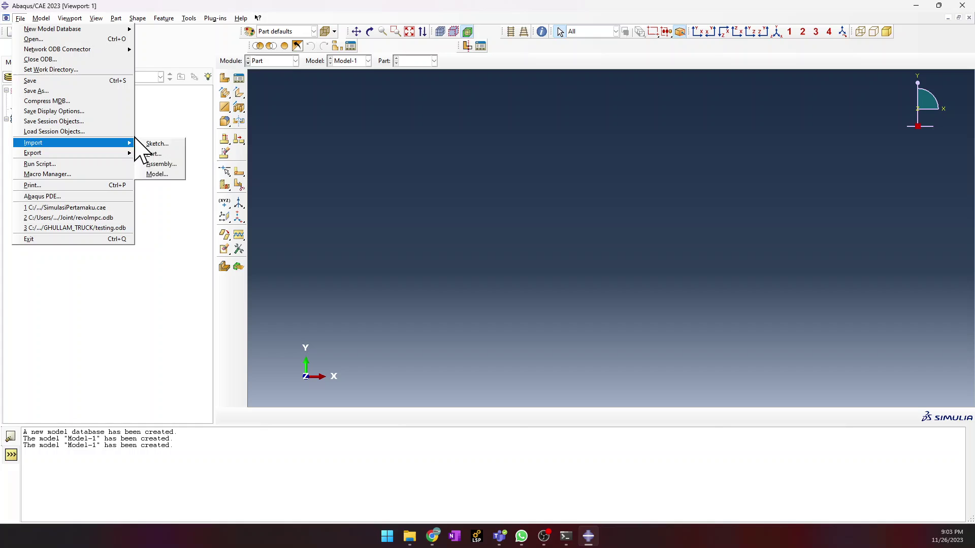
# In the Job module, start a new job with Input file as its source
pyautogui.moveTo(126, 145)
pyautogui.click(196, 117)
pyautogui.click(287, 61)
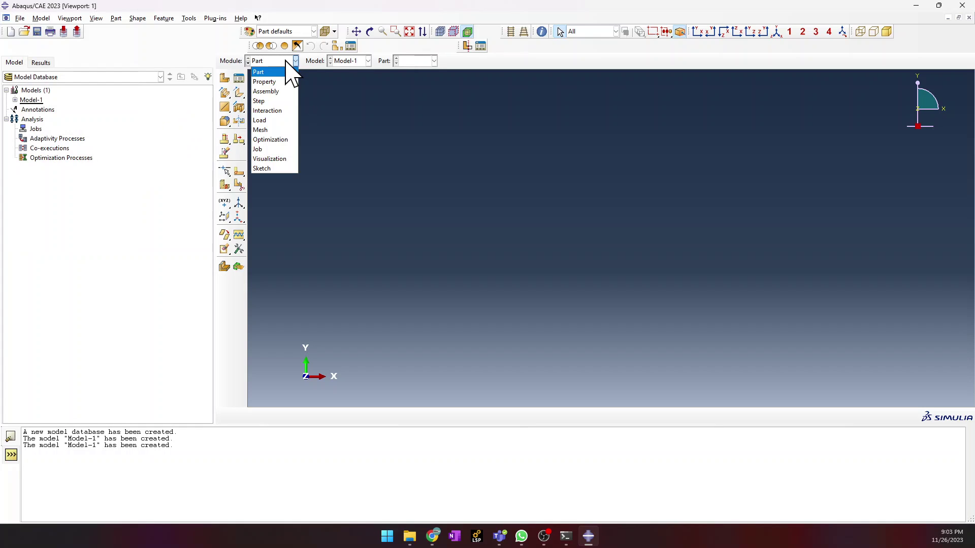
pyautogui.click(277, 151)
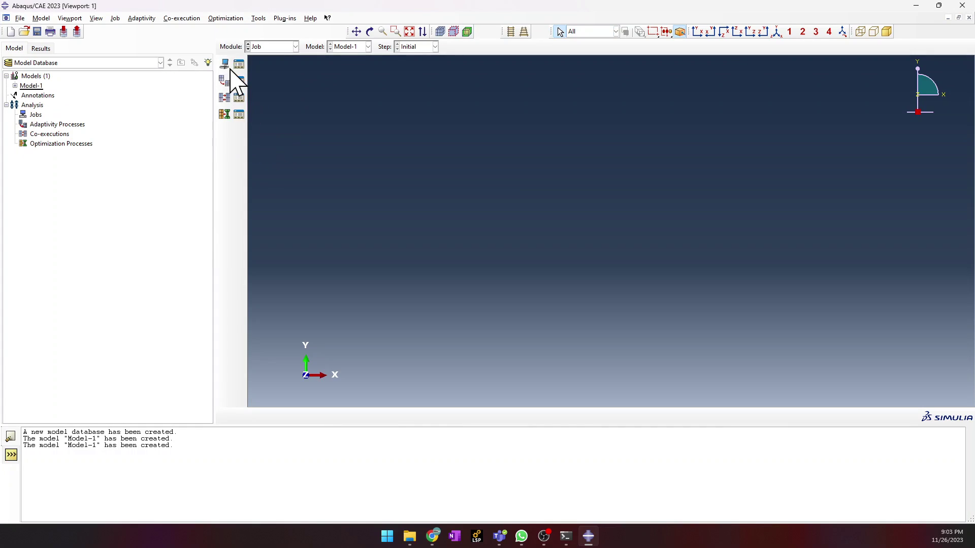
pyautogui.click(230, 66)
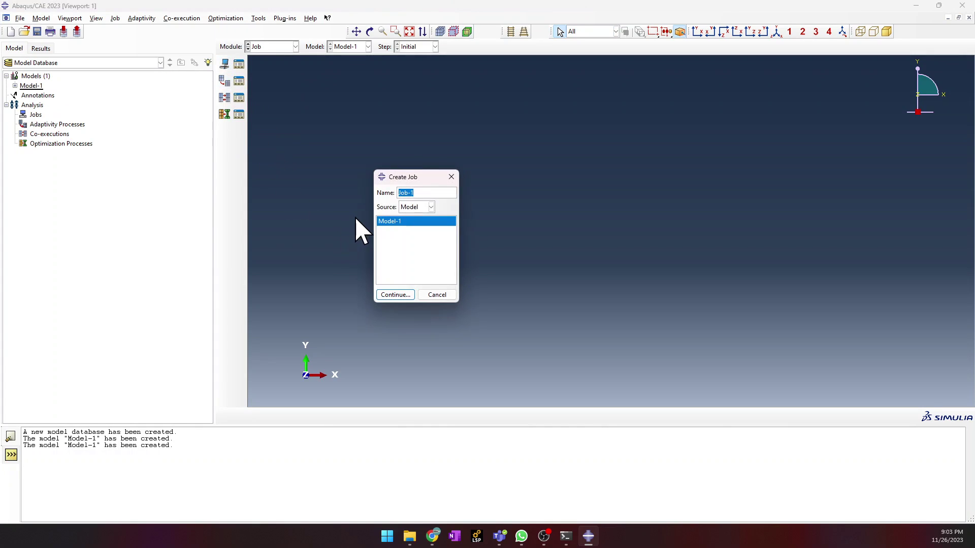
pyautogui.click(431, 207)
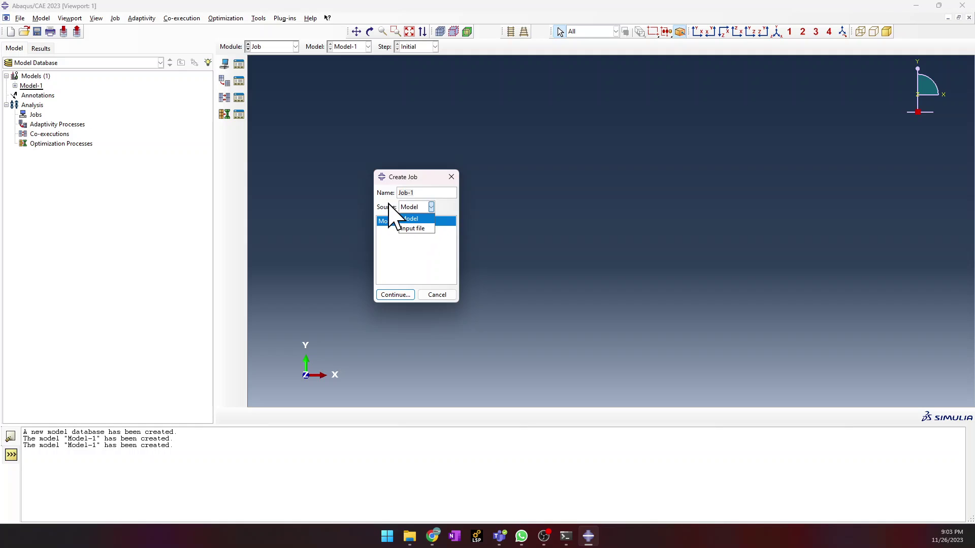
pyautogui.click(412, 229)
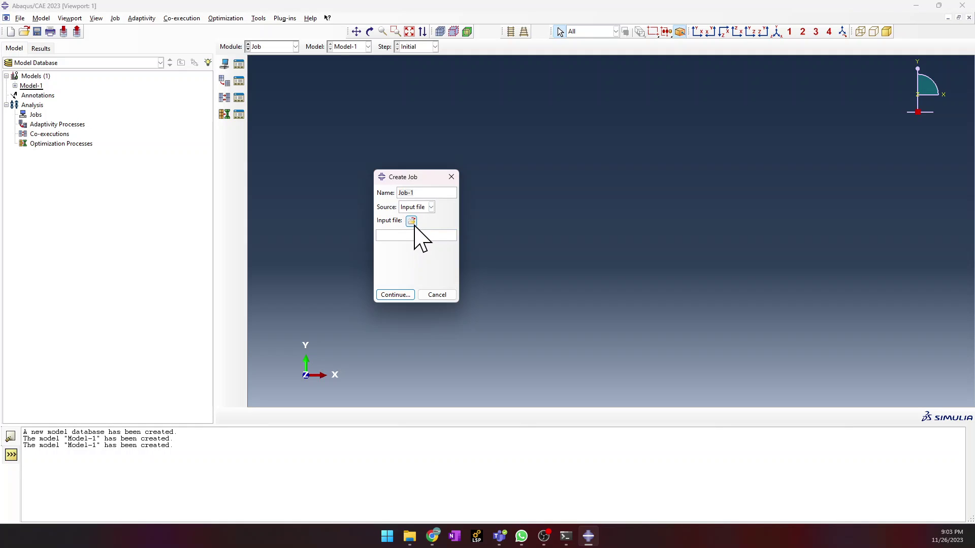
# Pick connautosuspension_depend.inp from the Desktop as the job's input file
pyautogui.click(411, 222)
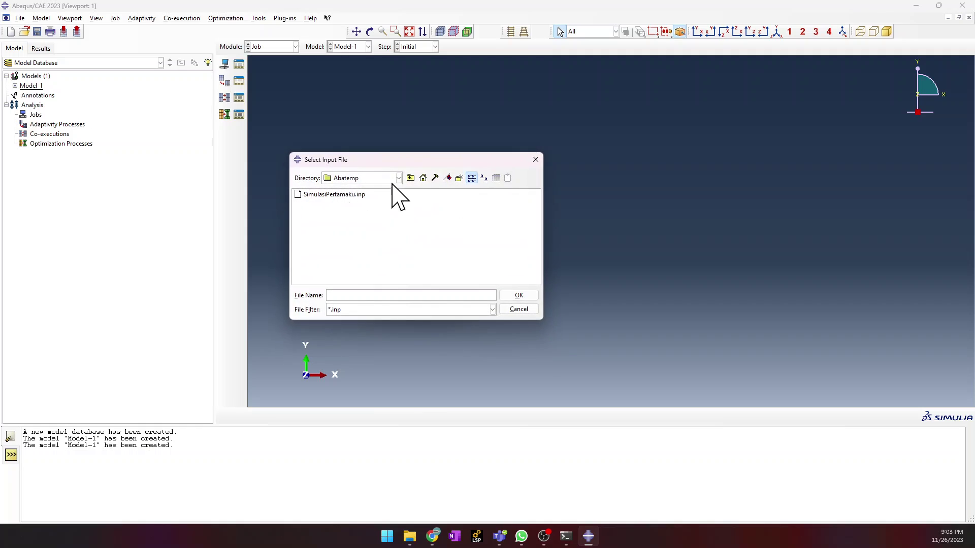
pyautogui.click(423, 177)
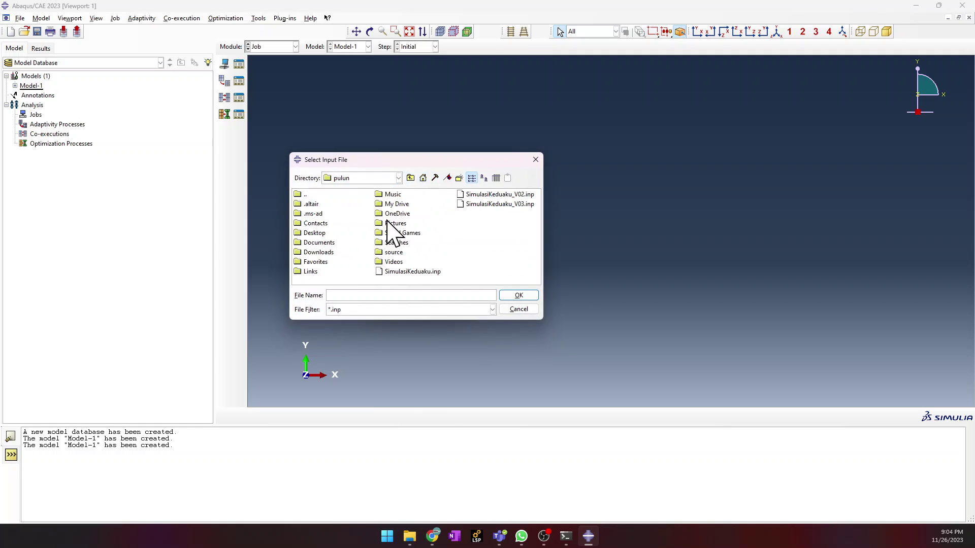
pyautogui.doubleClick(314, 233)
pyautogui.click(371, 214)
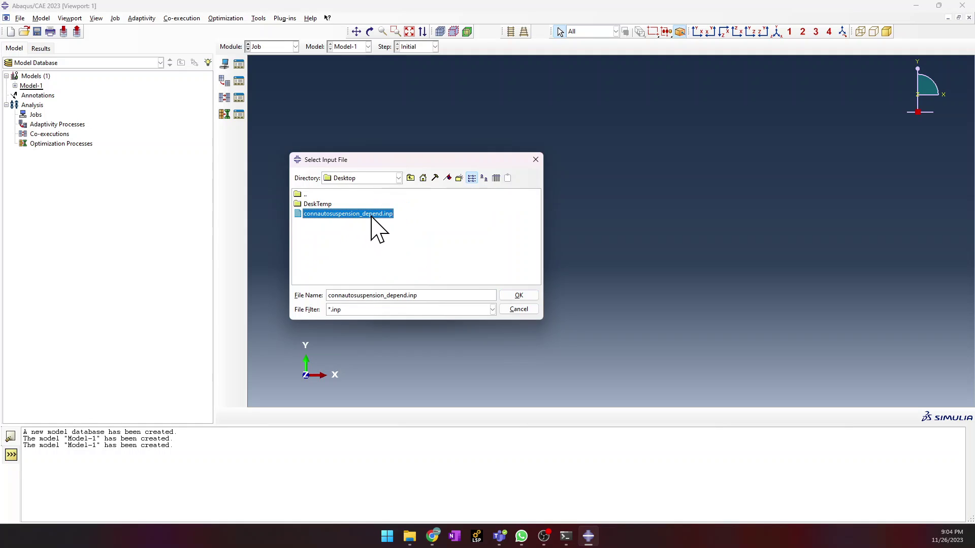
pyautogui.doubleClick(371, 215)
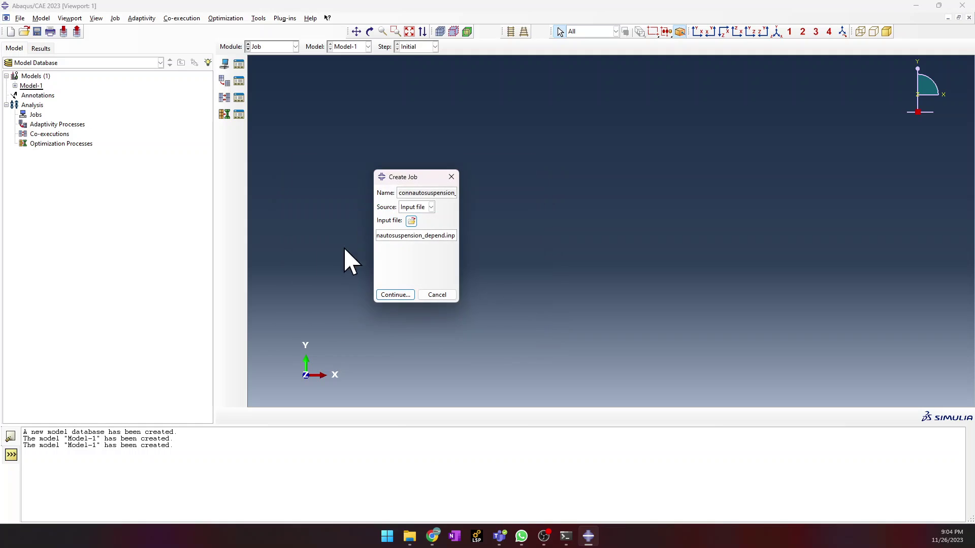
# Review the Edit Job tabs and accept defaults to create job connautosuspension_depend
pyautogui.click(400, 293)
pyautogui.click(441, 169)
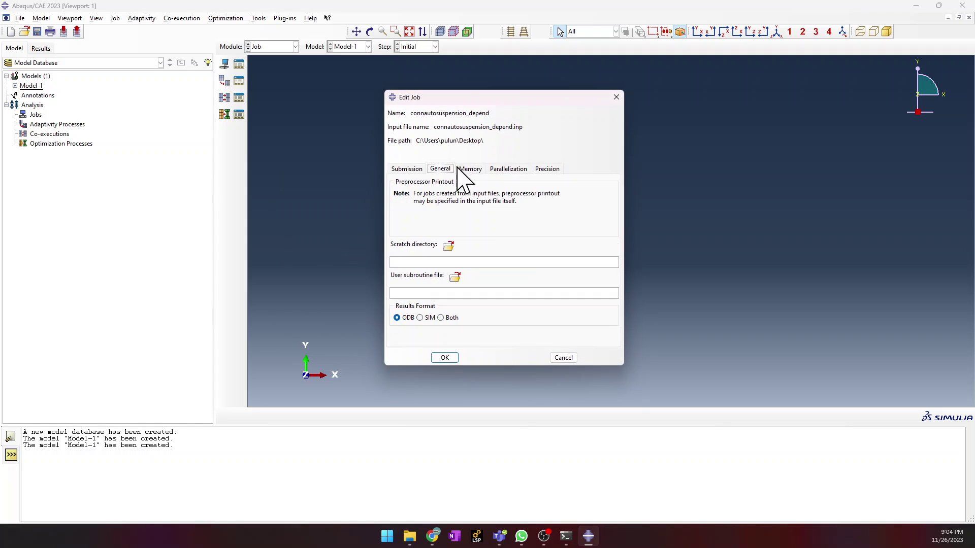
pyautogui.click(469, 169)
pyautogui.click(503, 172)
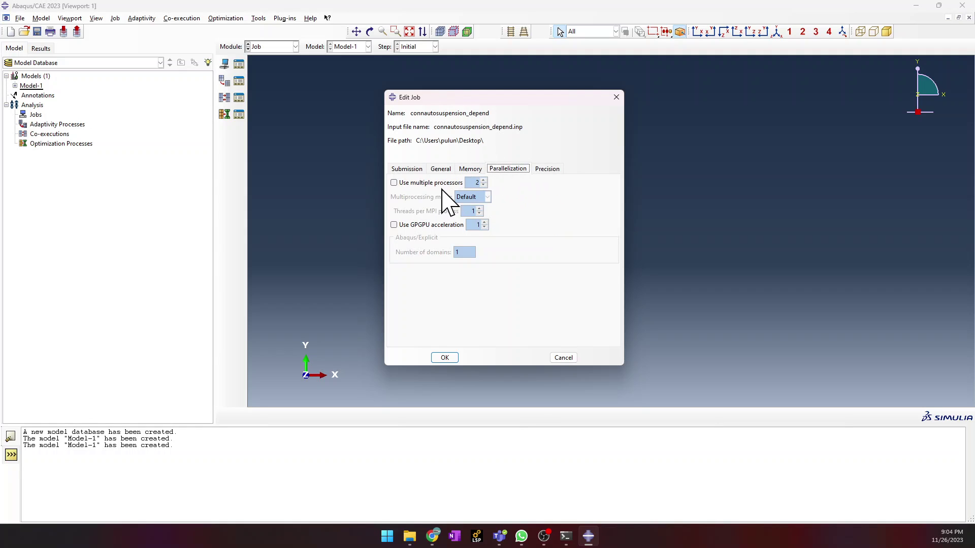
pyautogui.click(547, 170)
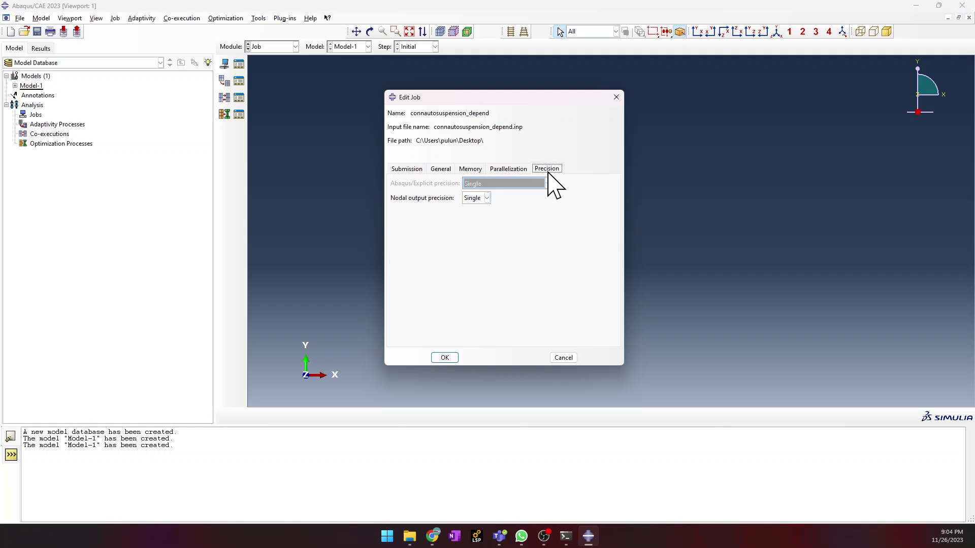
pyautogui.click(406, 170)
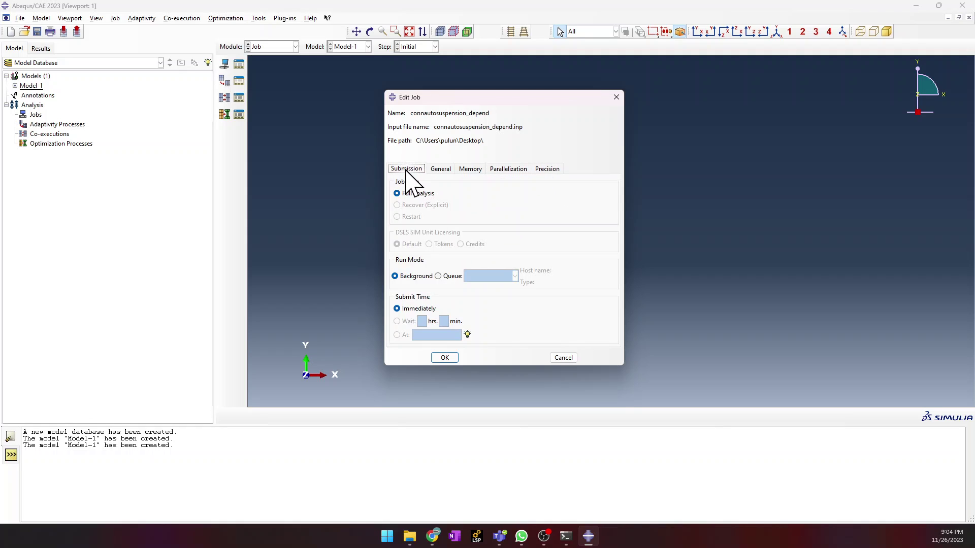
pyautogui.click(452, 360)
pyautogui.click(452, 359)
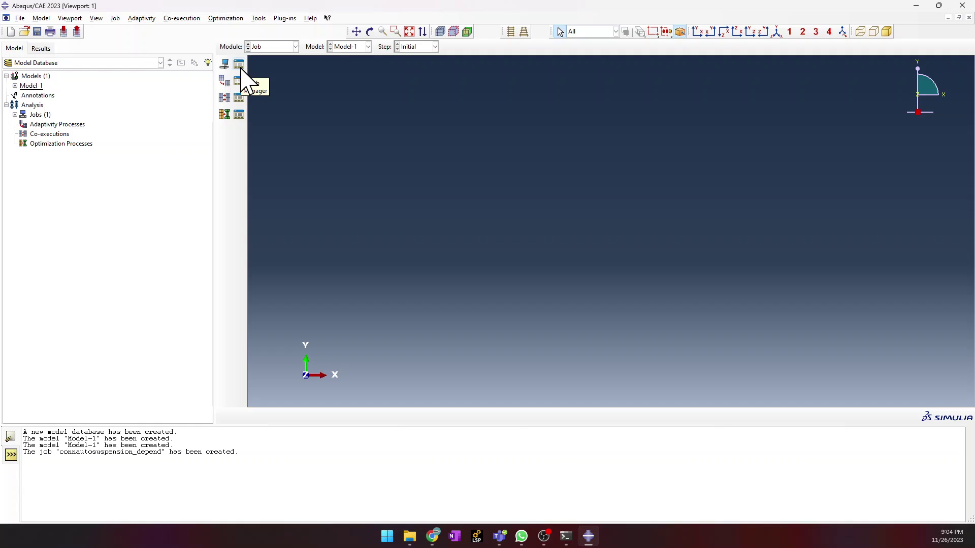
# Submit connautosuspension_depend from the Job Manager and let it run to Completed
pyautogui.click(240, 65)
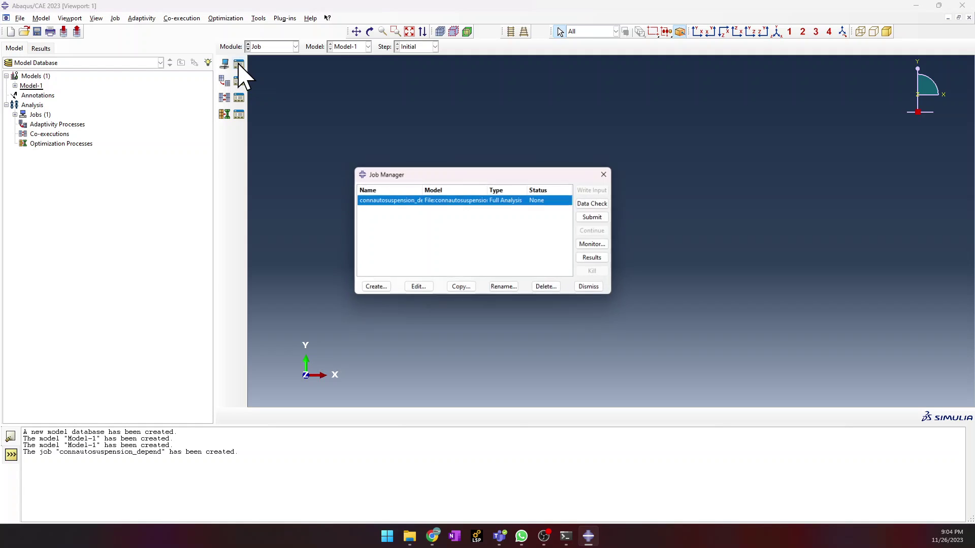
pyautogui.click(595, 218)
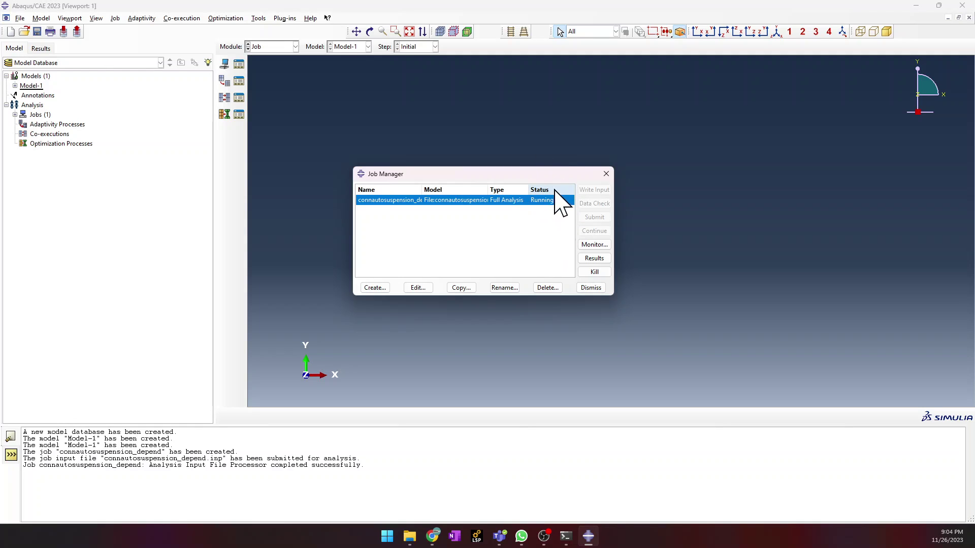
pyautogui.moveTo(571, 178); pyautogui.dragTo(500, 180)
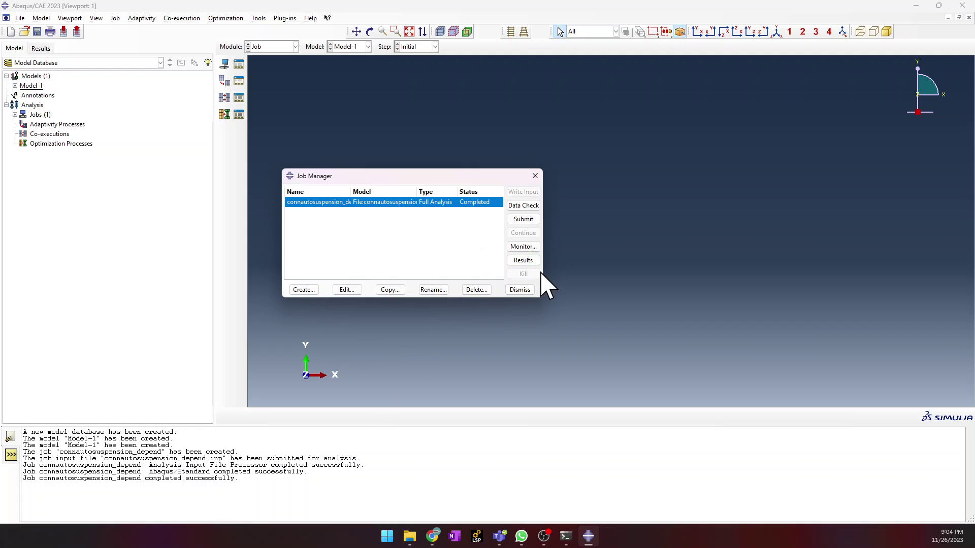
# Open the job's results and animate an A, Magnitude contour on the deformed suspension
pyautogui.click(525, 260)
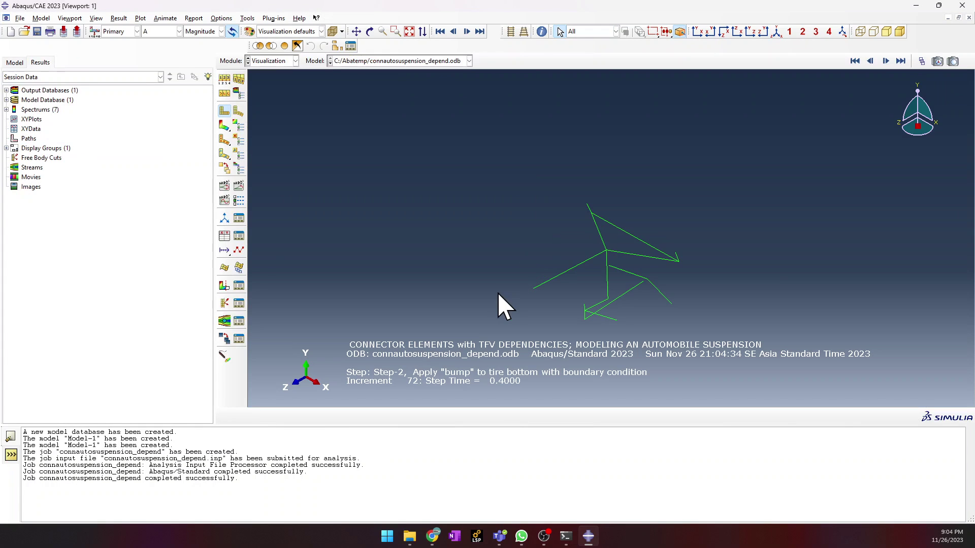
pyautogui.scroll(2, 409, 237)
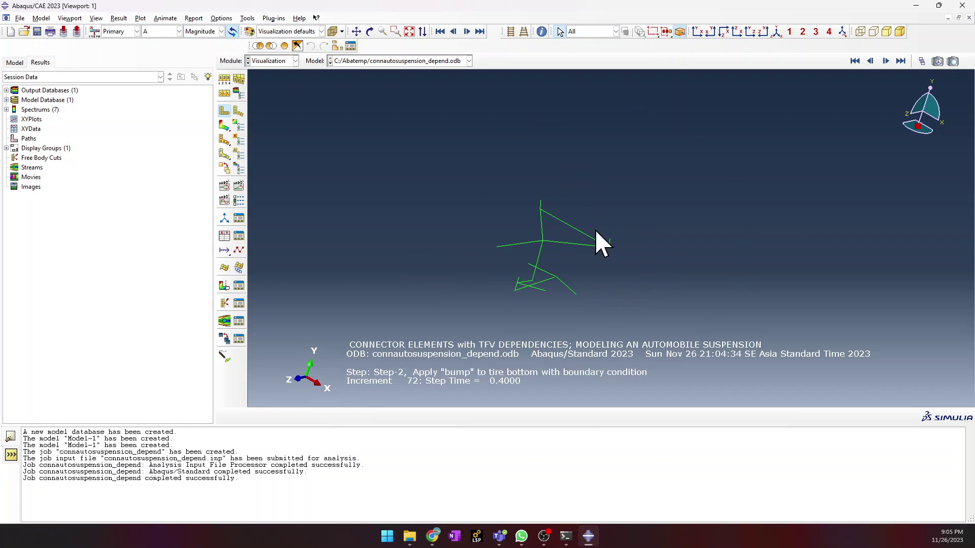
pyautogui.keyDown('ctrl'); pyautogui.keyDown('alt'); pyautogui.moveTo(598, 239); pyautogui.dragTo(529, 279); pyautogui.keyUp('alt'); pyautogui.keyUp('ctrl')
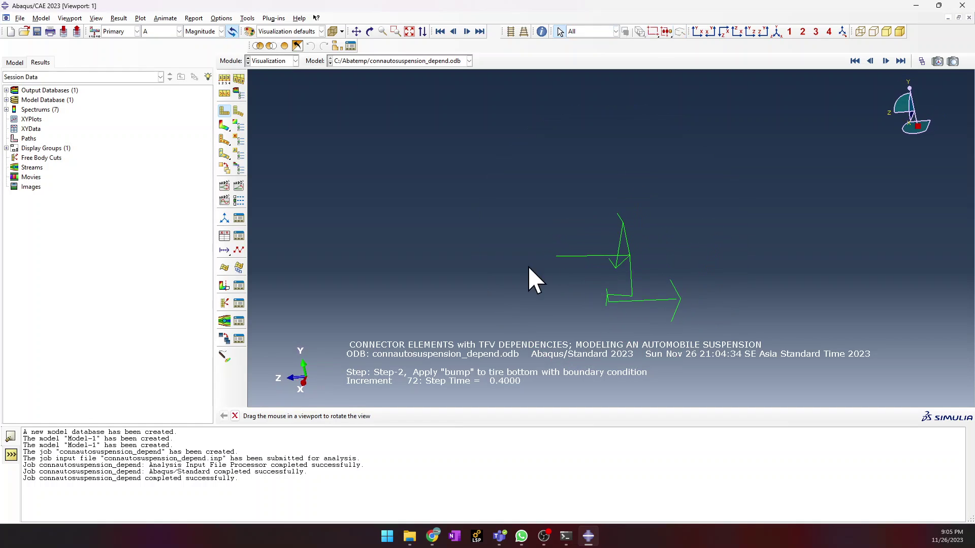
pyautogui.click(224, 127)
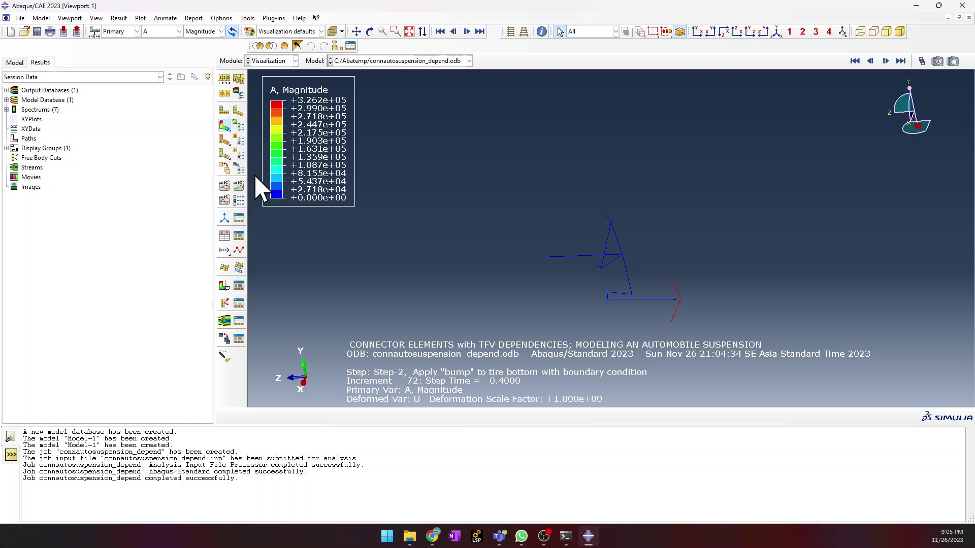
pyautogui.click(238, 187)
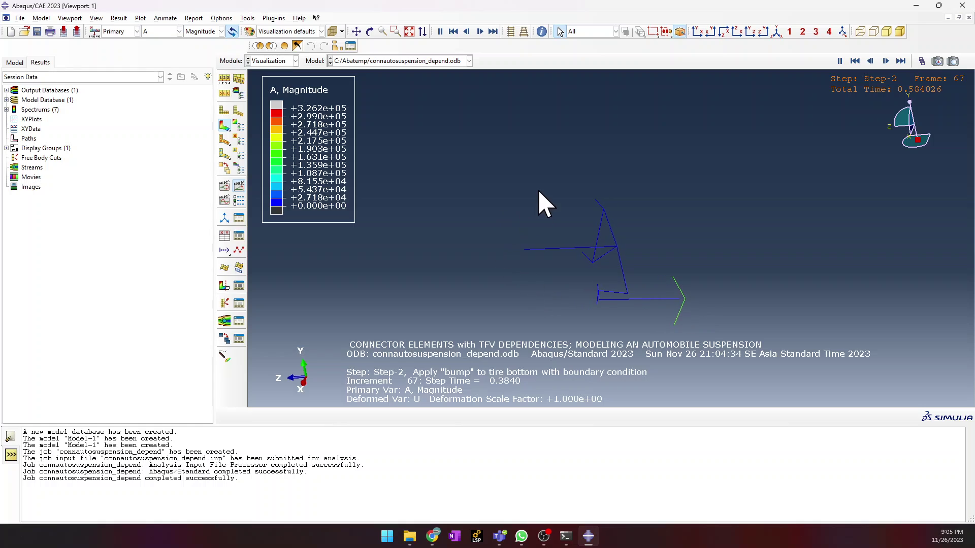
# Rotate the animating model, then restart and pause it at Step-2 frame 52
pyautogui.keyDown('ctrl'); pyautogui.keyDown('alt'); pyautogui.moveTo(539, 197); pyautogui.dragTo(668, 209); pyautogui.keyUp('alt'); pyautogui.keyUp('ctrl')
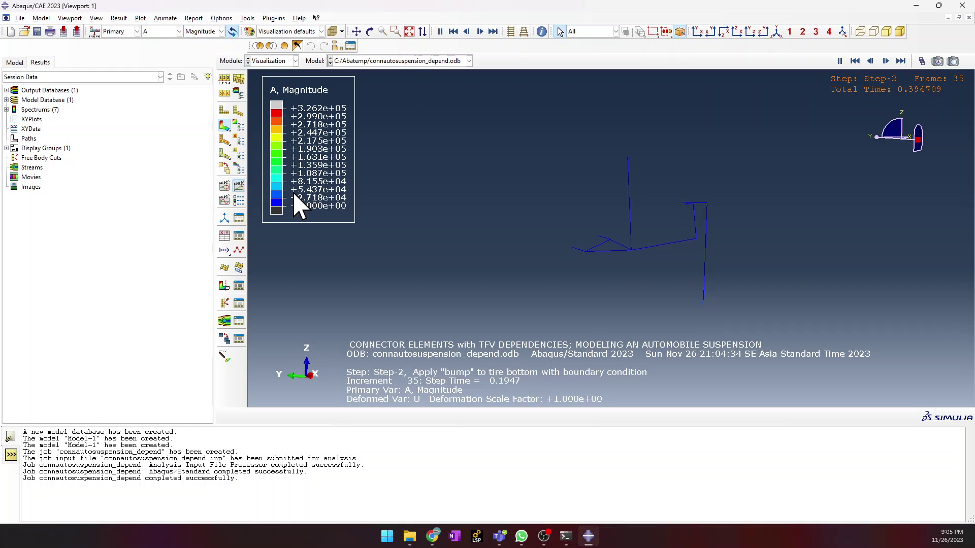
pyautogui.click(853, 61)
pyautogui.click(839, 61)
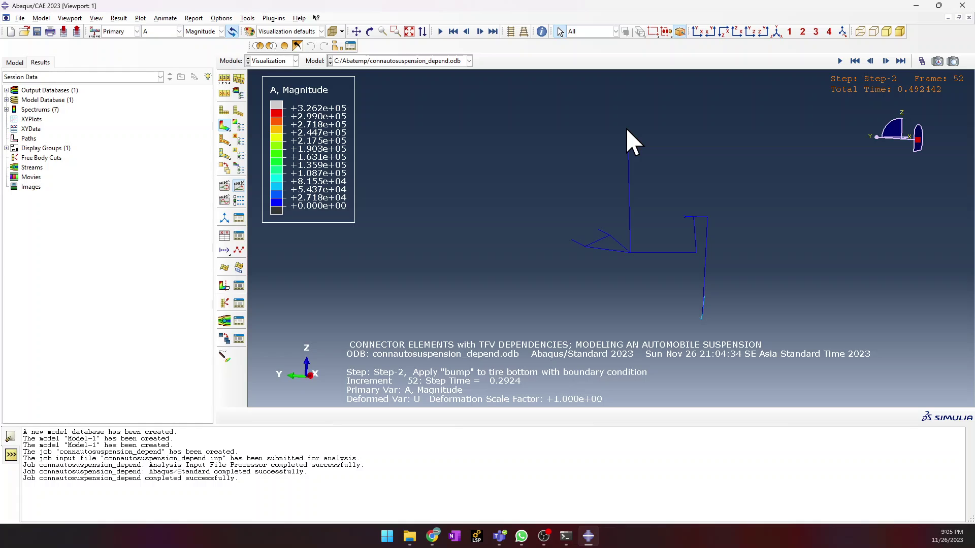
pyautogui.click(281, 61)
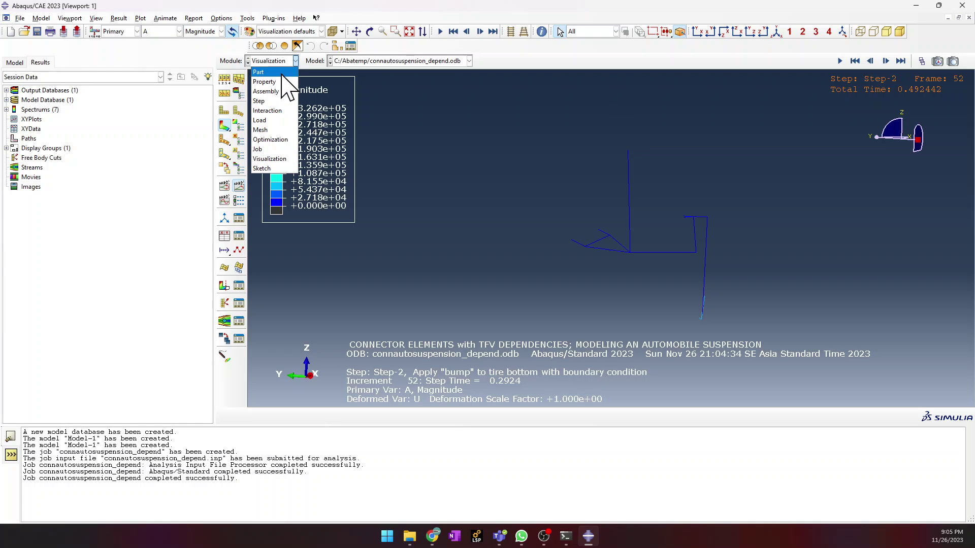
pyautogui.click(281, 88)
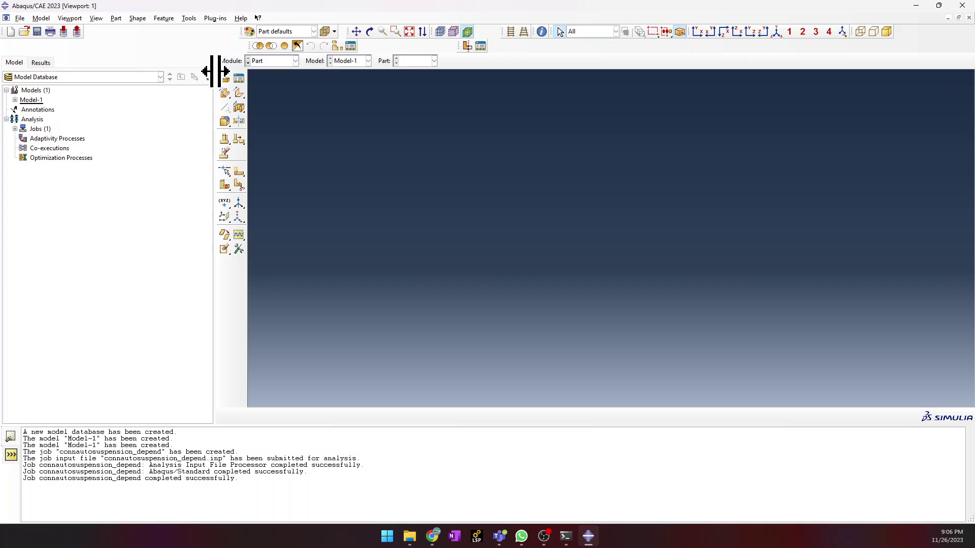
pyautogui.click(287, 61)
pyautogui.click(284, 149)
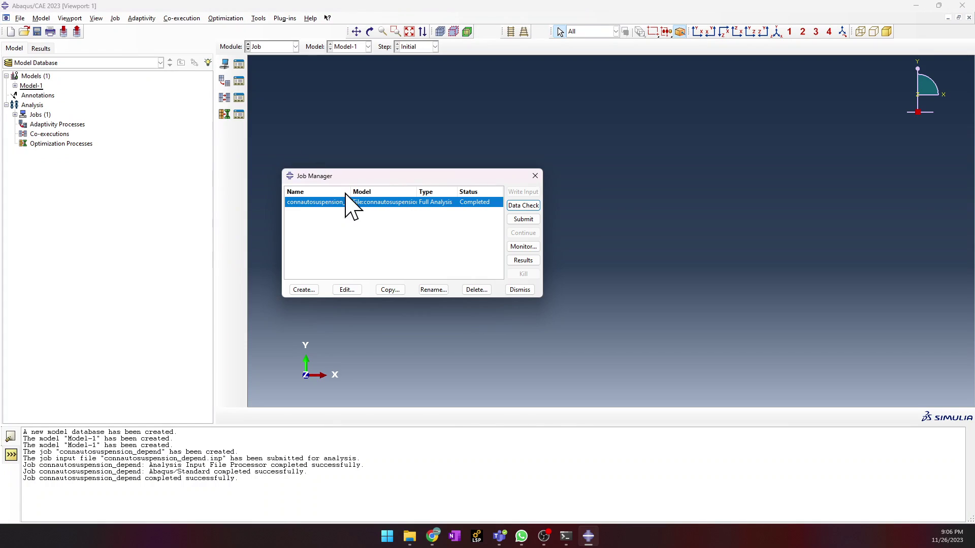
pyautogui.click(520, 261)
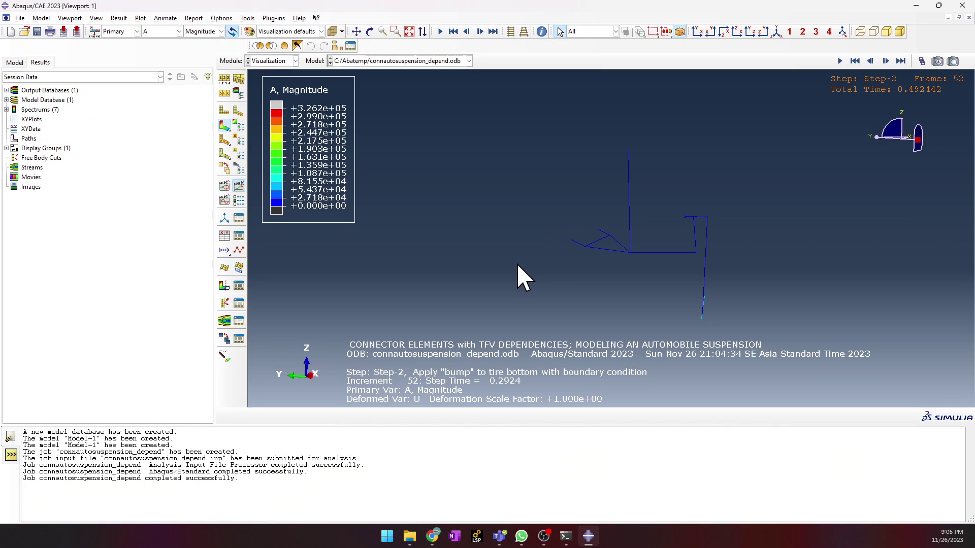